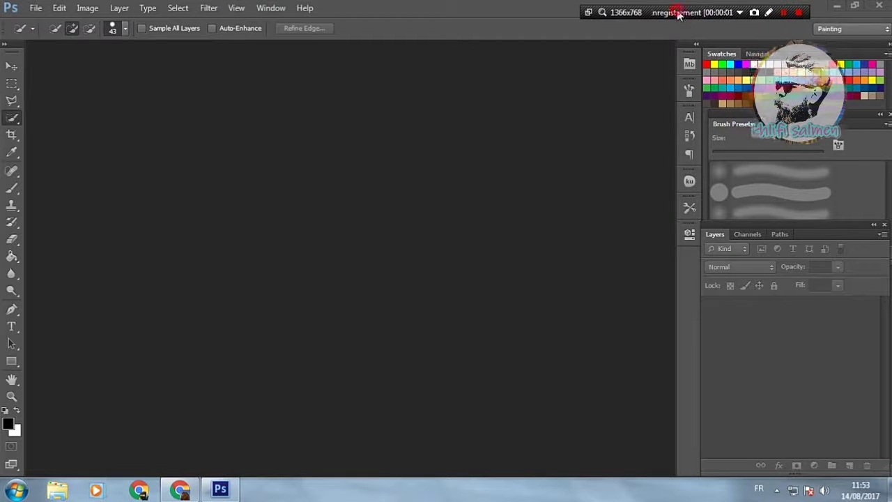
- Open the portrait photo of the boy in the teal shirt from the Bayth folder
left_click(35, 8)
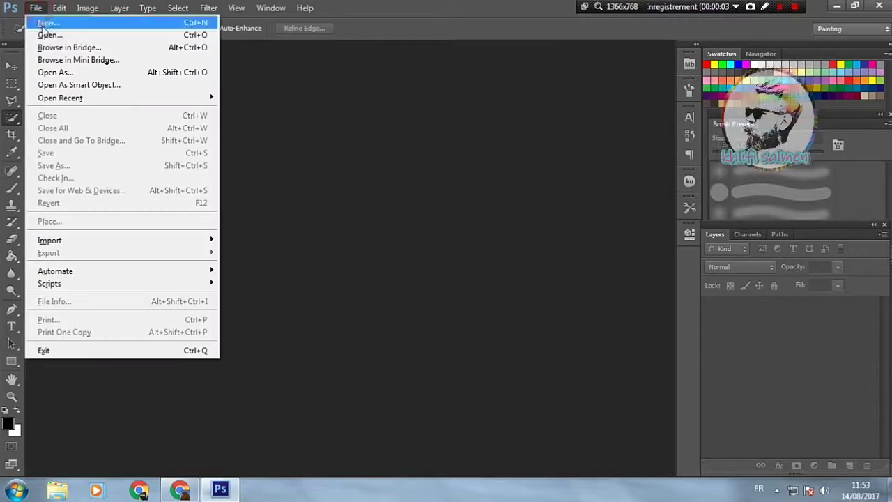
left_click(49, 34)
left_click_drag(769, 136, 769, 243)
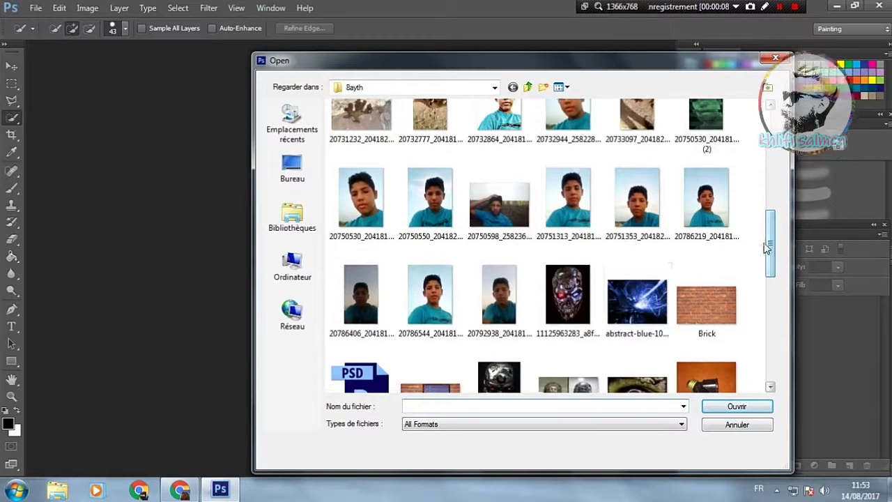
double_click(420, 307)
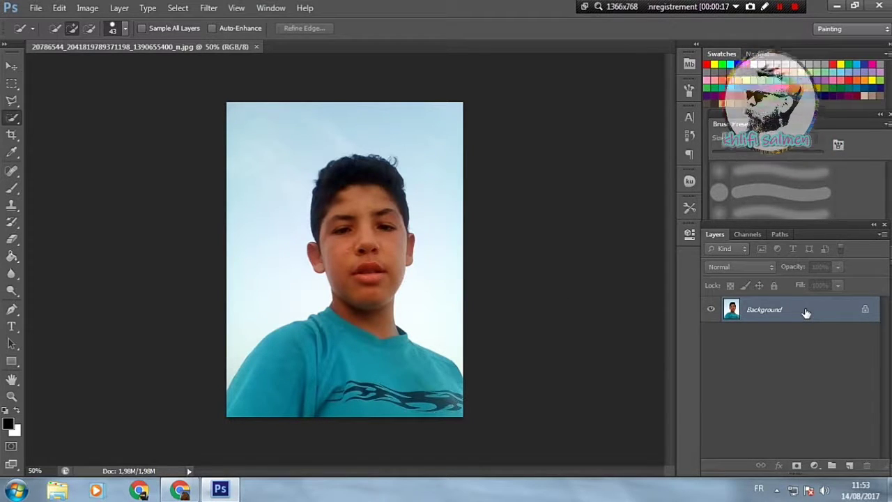
- Convert the Background layer into a smart object named Layer 0
left_click(881, 235)
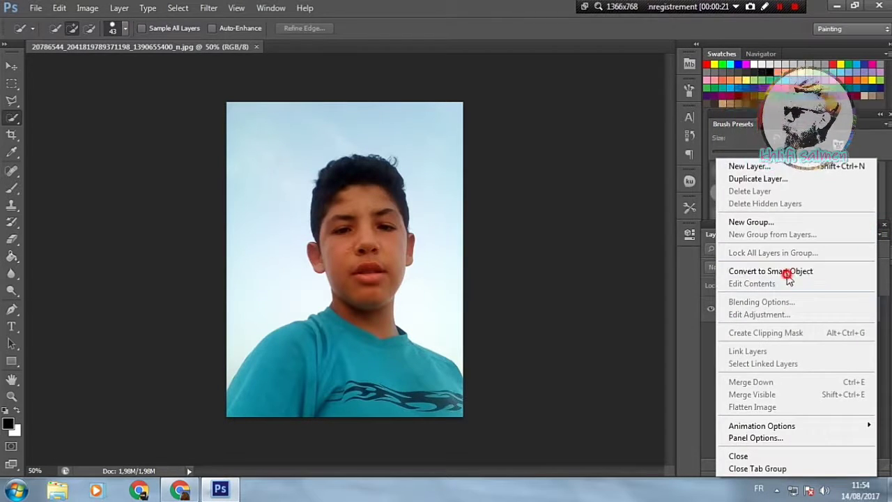
left_click(786, 272)
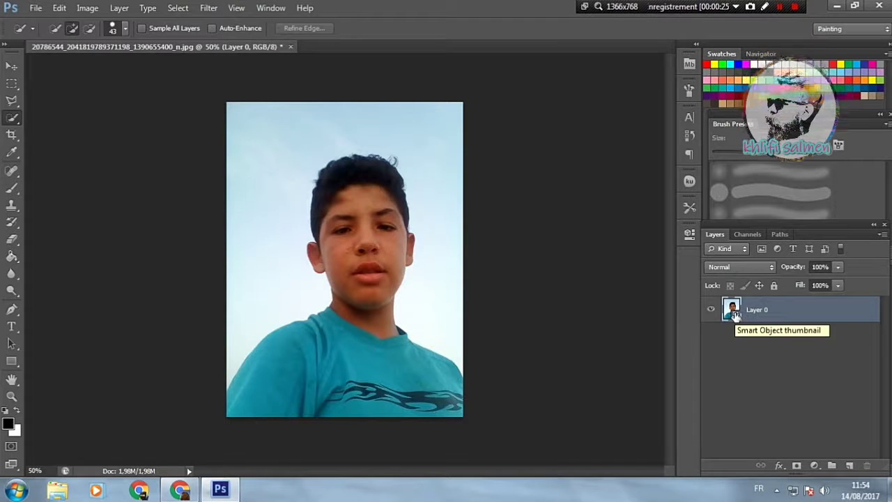
left_click(82, 9)
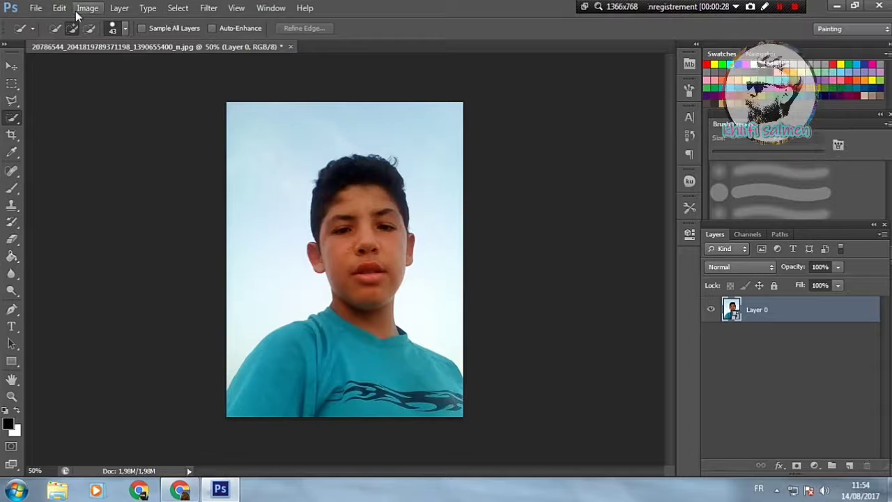
- Check the image size is 720×960 pixels at 72 pixels/inch and confirm it
left_click(91, 10)
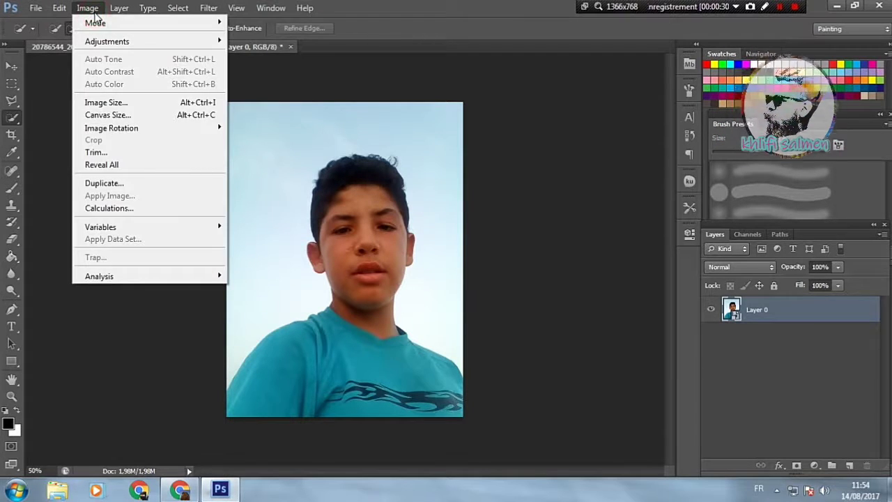
left_click(106, 102)
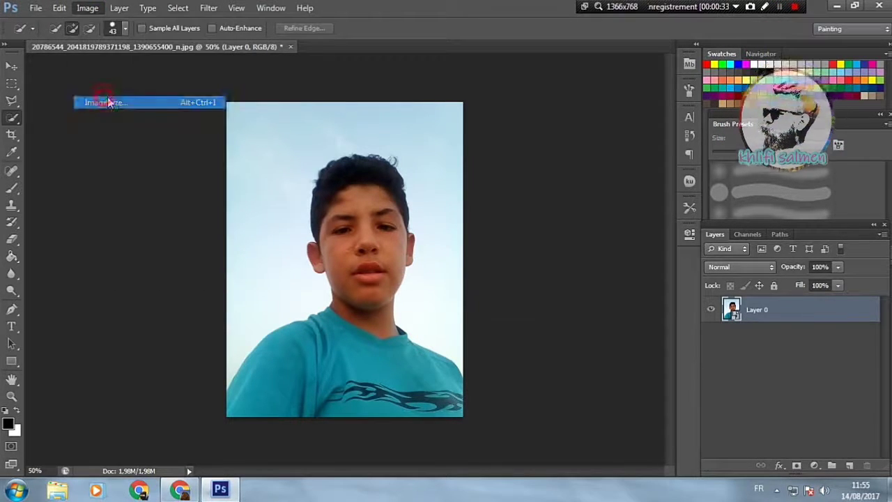
left_click(390, 229)
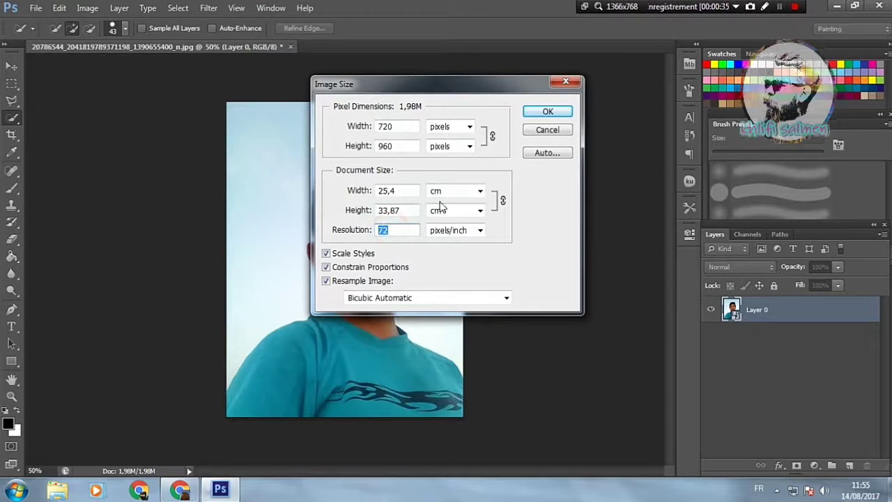
left_click(547, 111)
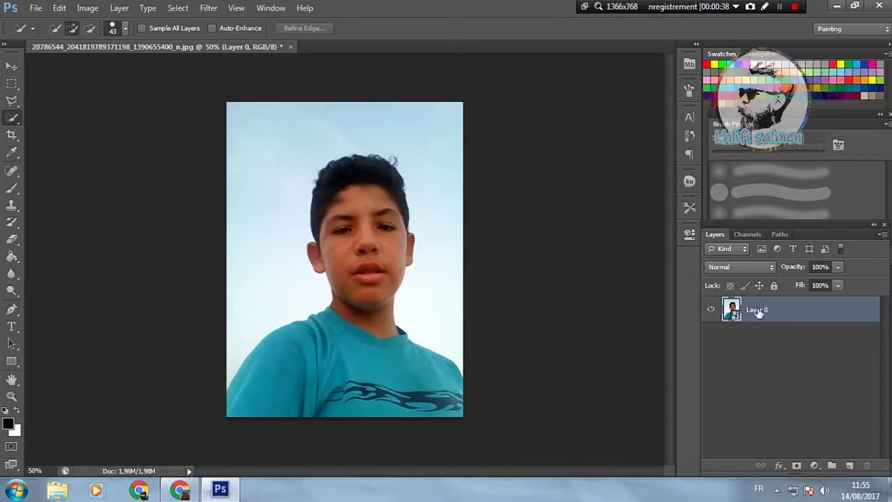
- Copy the Green channel and paste it into a new Layer 1 above Layer 0
left_click(753, 234)
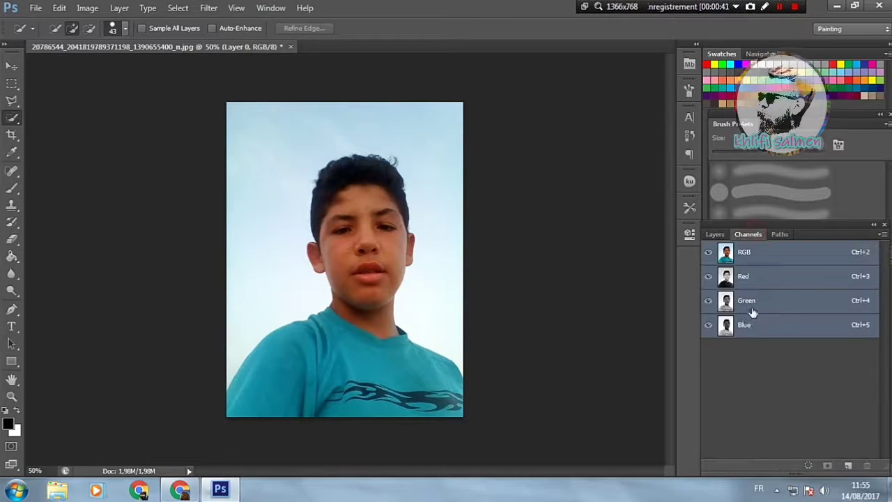
left_click(744, 307)
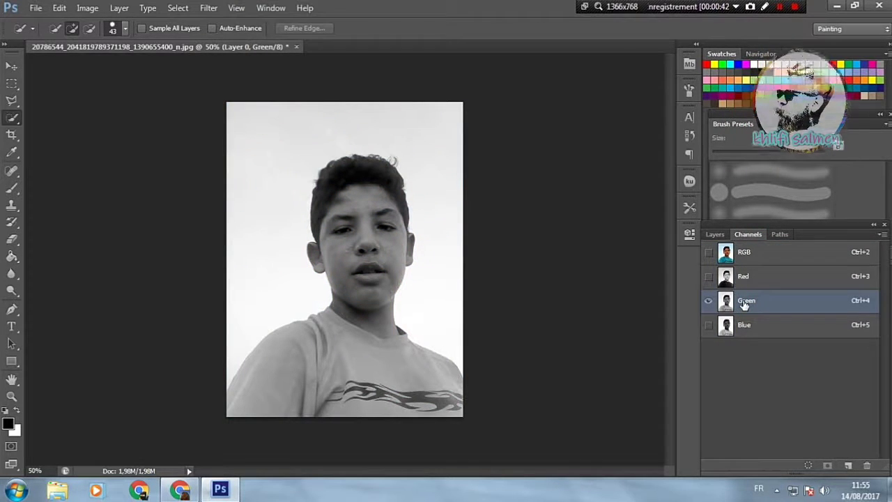
key("ctrl+a")
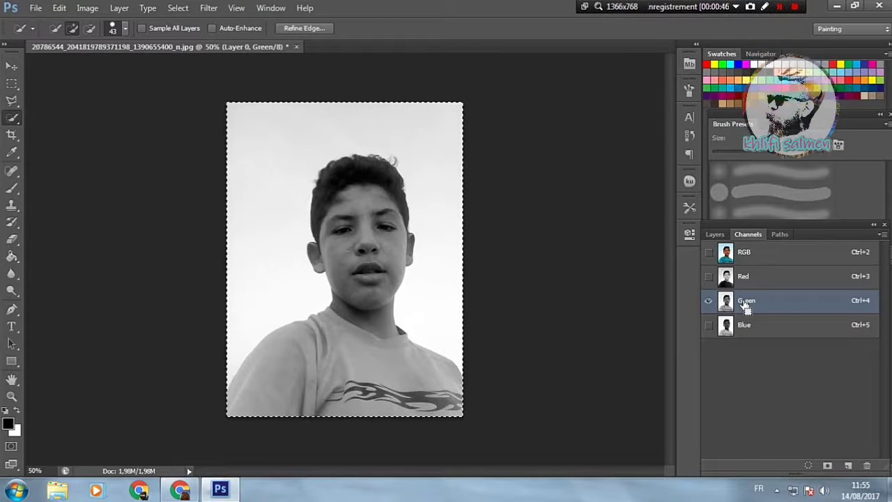
left_click(714, 234)
left_click(849, 465)
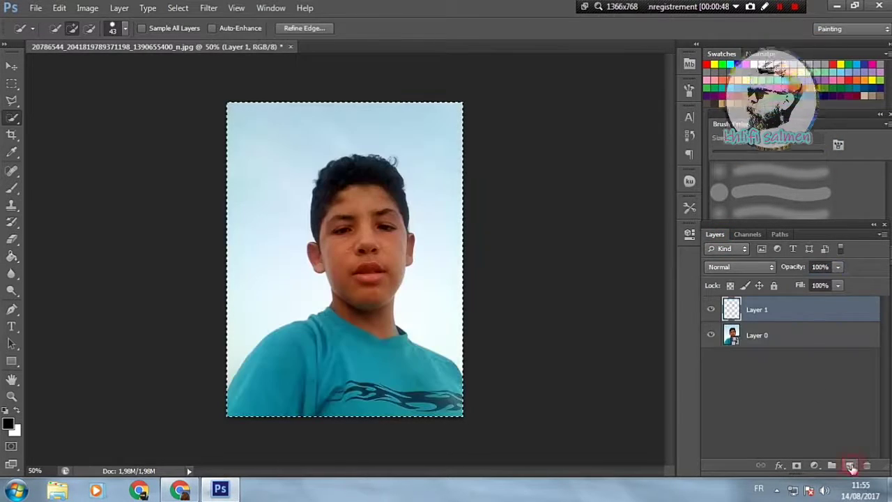
key("ctrl+v")
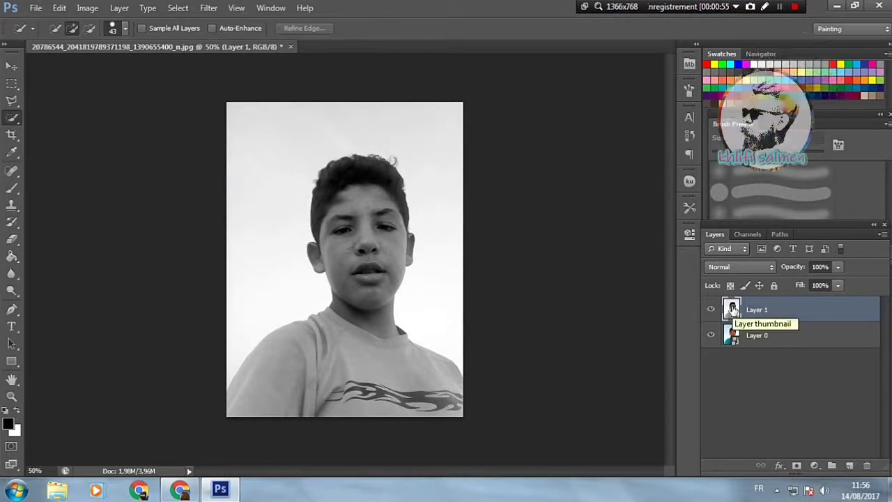
- Convert the grayscale Layer 1 into a smart object
left_click(882, 235)
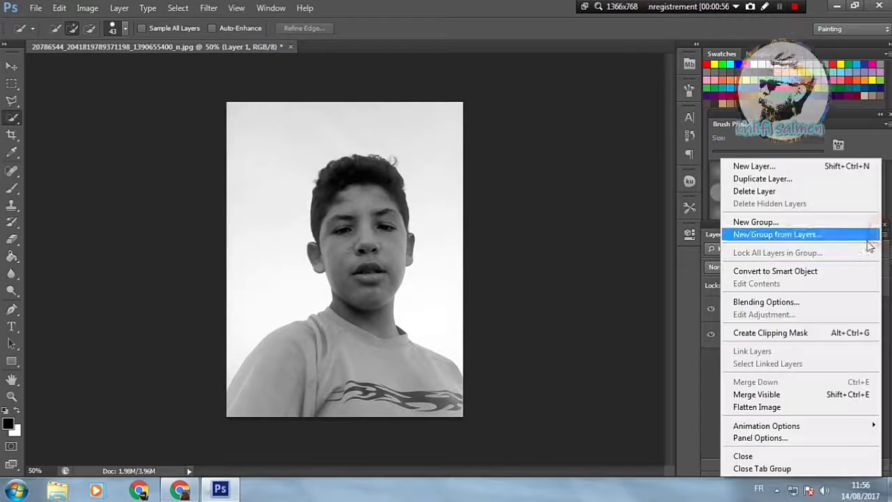
left_click(801, 269)
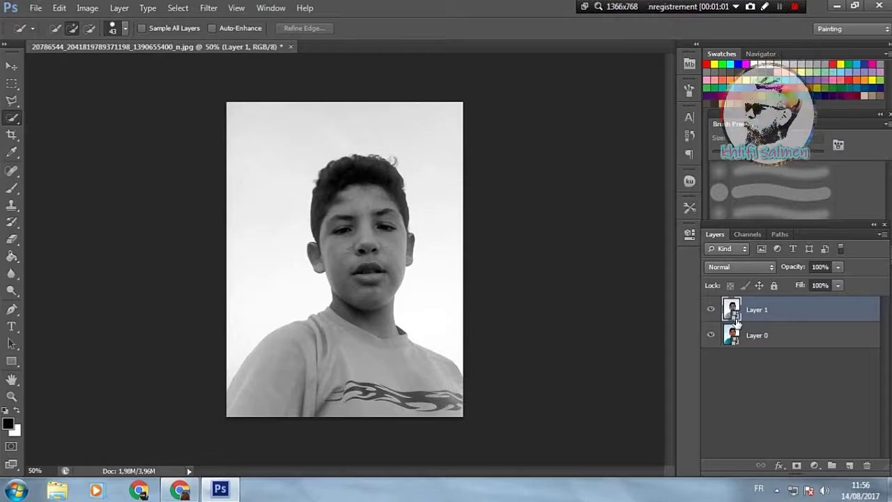
left_click(207, 6)
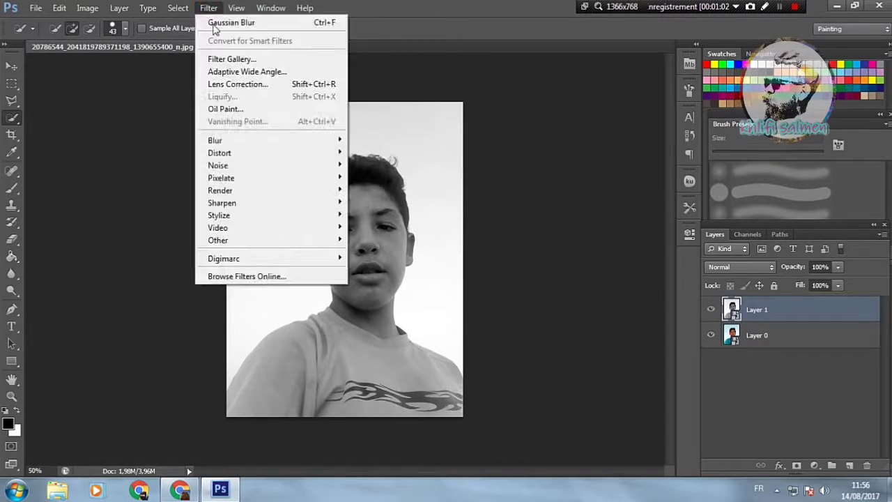
- Apply Diffuse Glow to Layer 1 with Graininess 4, Glow Amount 7 and reduced Clear Amount
left_click(237, 59)
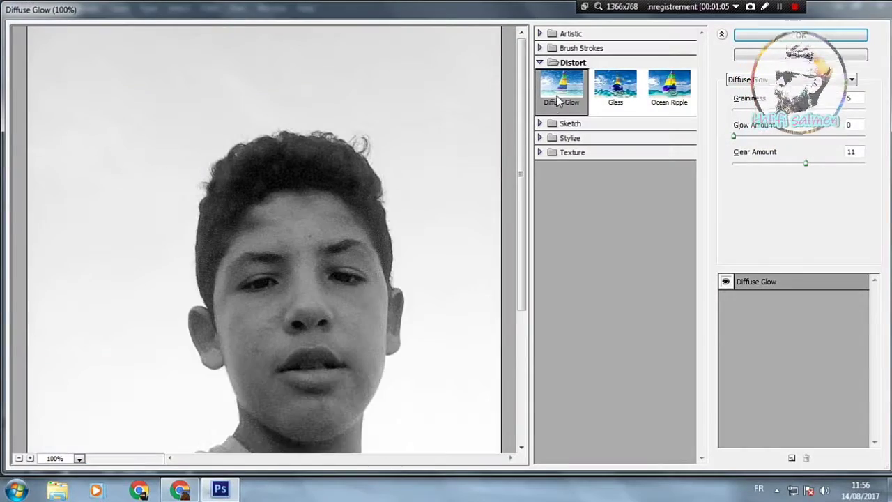
left_click(563, 62)
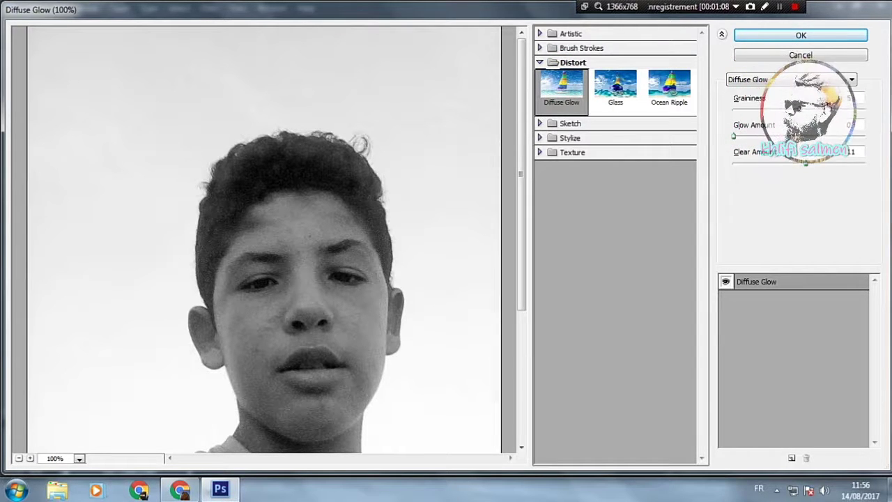
mouse_move(798, 108)
left_mouse_down()
mouse_move(759, 109)
mouse_move(793, 109)
left_mouse_up()
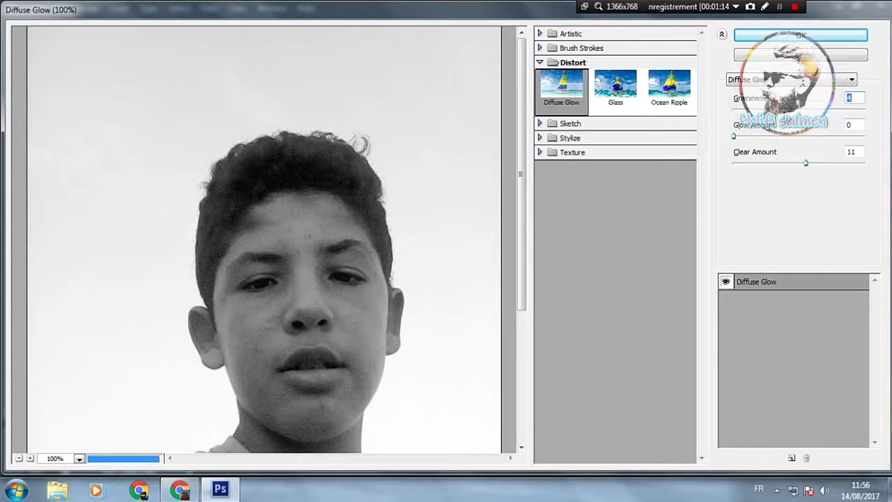
left_click_drag(733, 136, 781, 143)
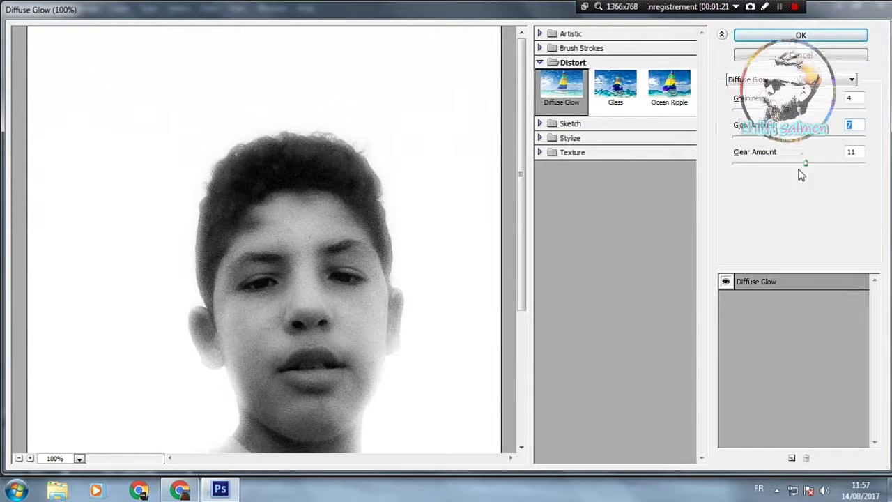
mouse_move(804, 163)
left_mouse_down()
mouse_move(765, 165)
mouse_move(792, 164)
left_mouse_up()
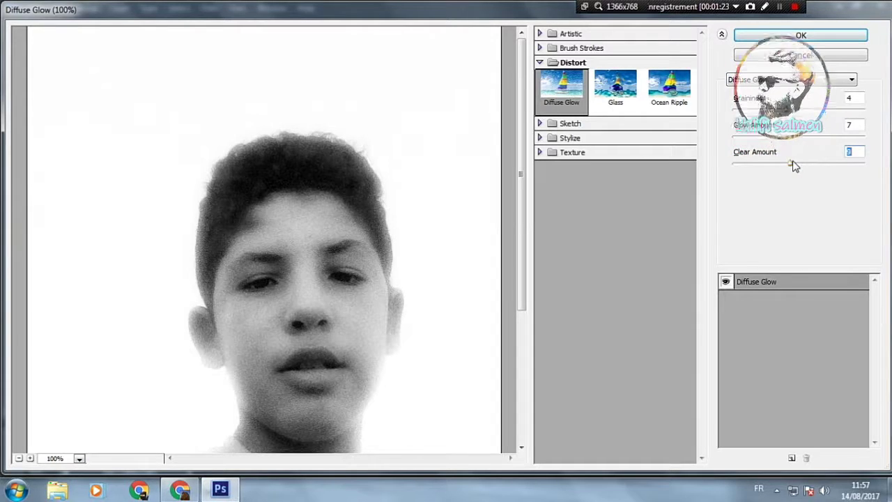
left_click(786, 164)
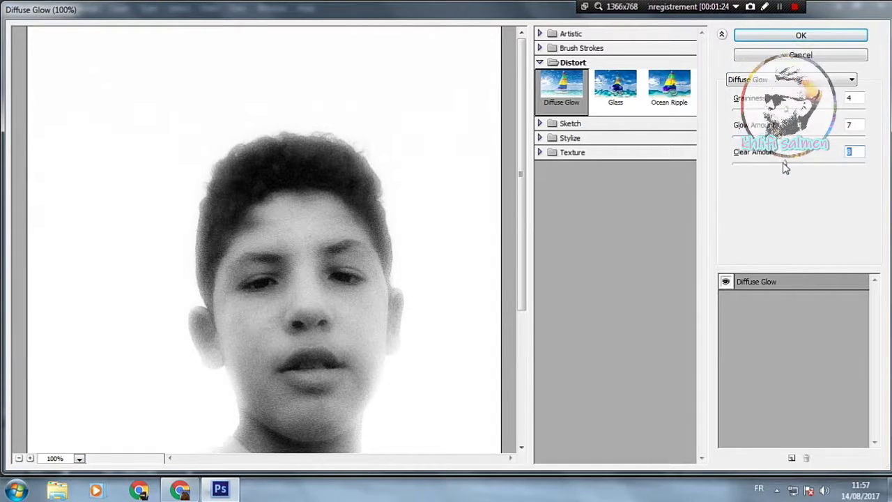
left_click(801, 37)
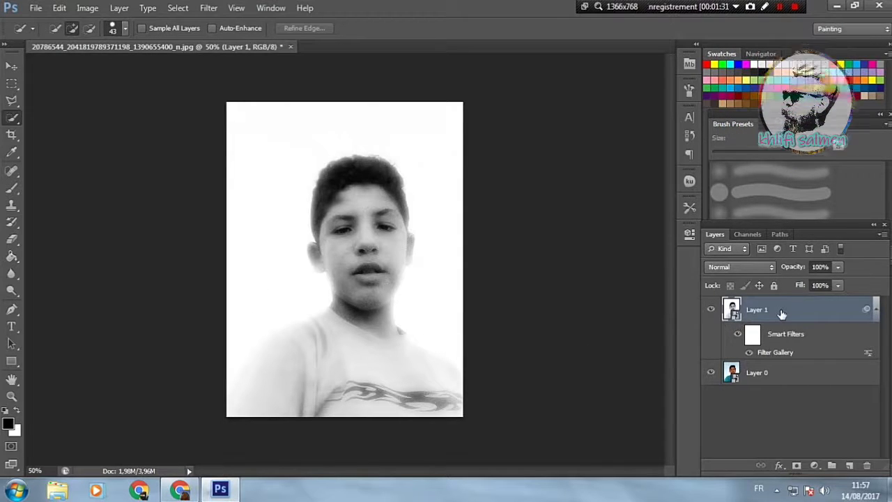
- Set Layer 1's opacity to 90% and add a new Layer 2 on top
left_click(820, 267)
type("90")
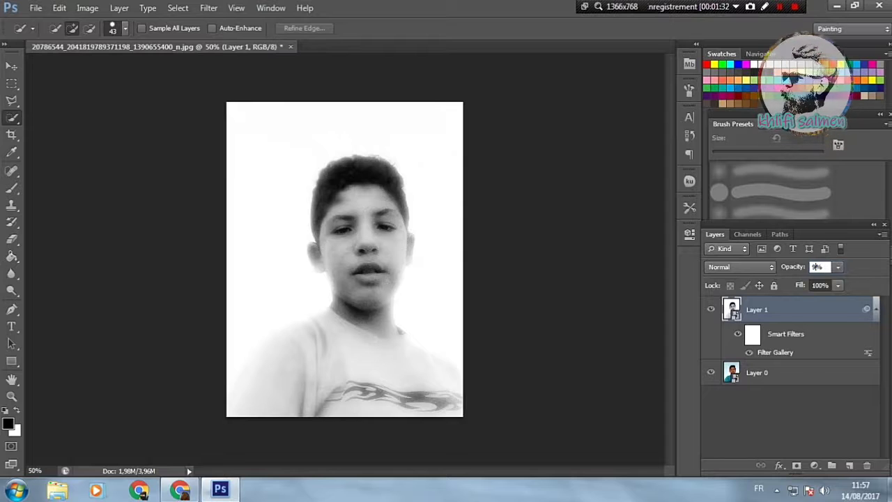
key("Return")
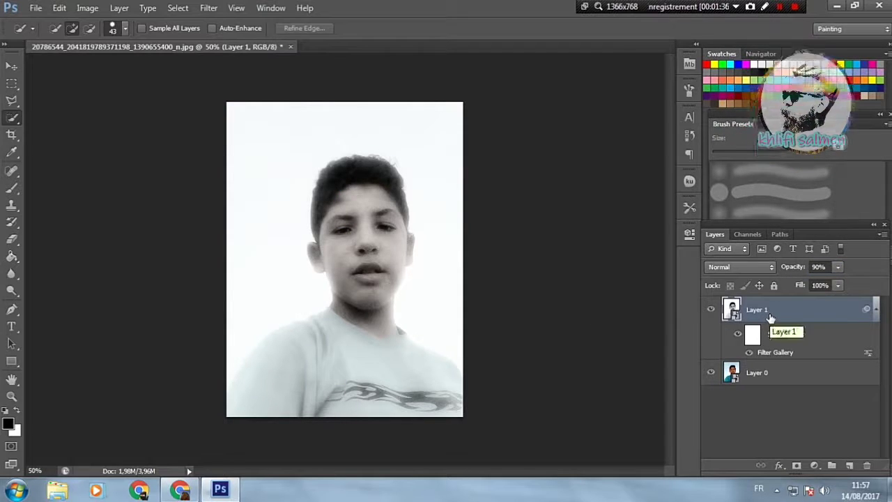
left_click(849, 465)
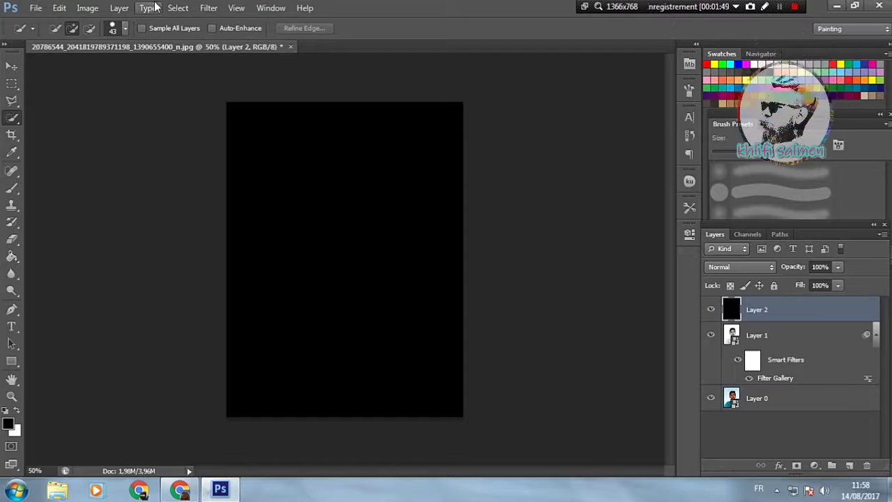
- Add 100% Gaussian monochromatic noise to the black Layer 2
left_click(208, 8)
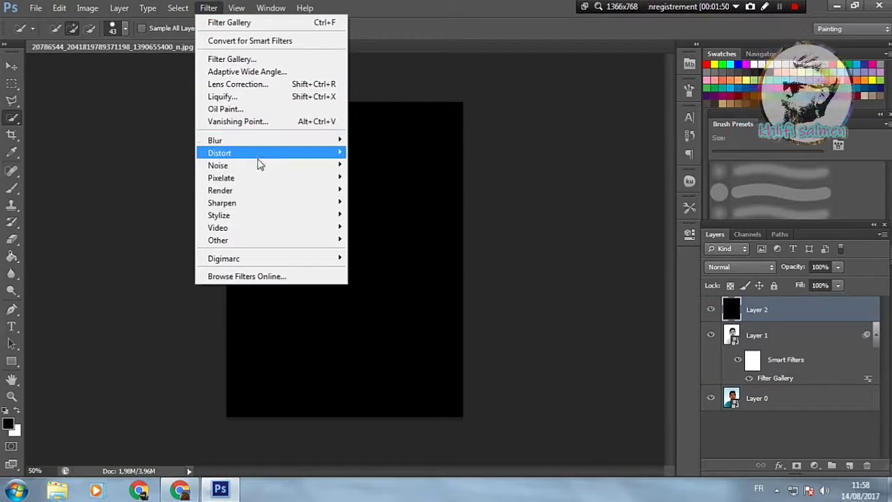
left_click(368, 164)
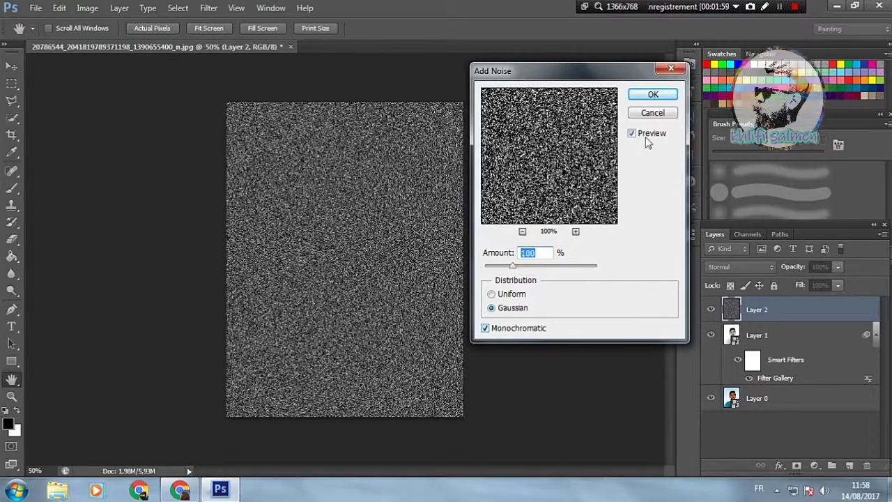
left_click(649, 95)
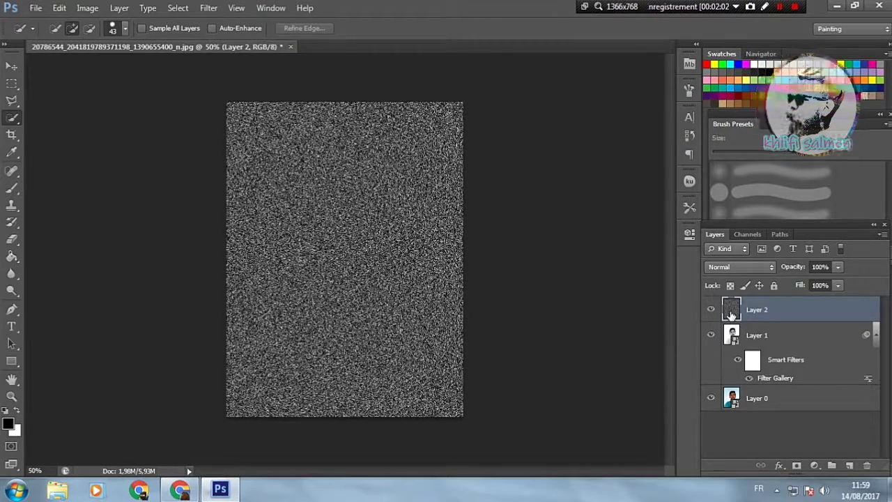
left_click(208, 8)
mouse_move(215, 140)
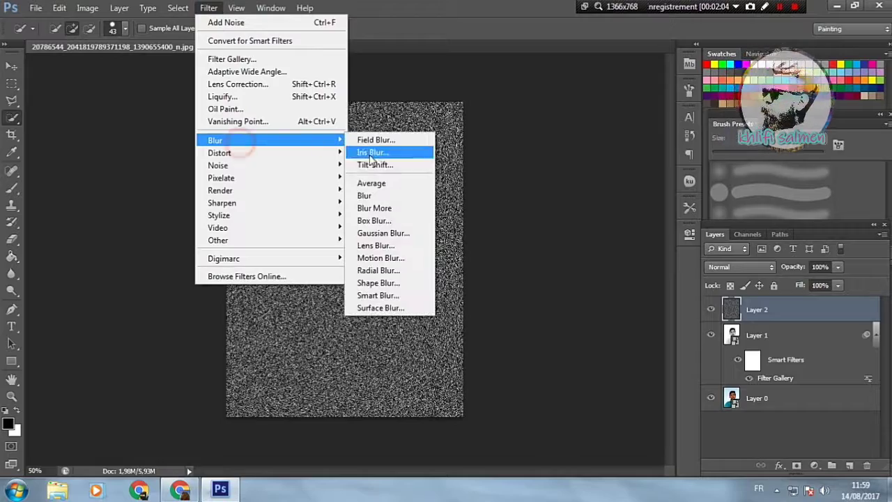
- Soften Layer 2's noise with a 0,5 px Gaussian Blur, then reopen and close the blur dialog
left_click(406, 238)
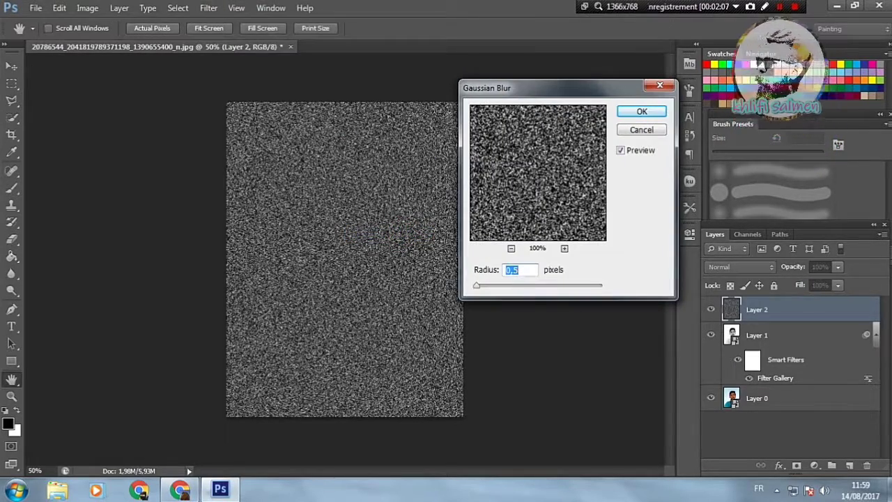
type("0,5")
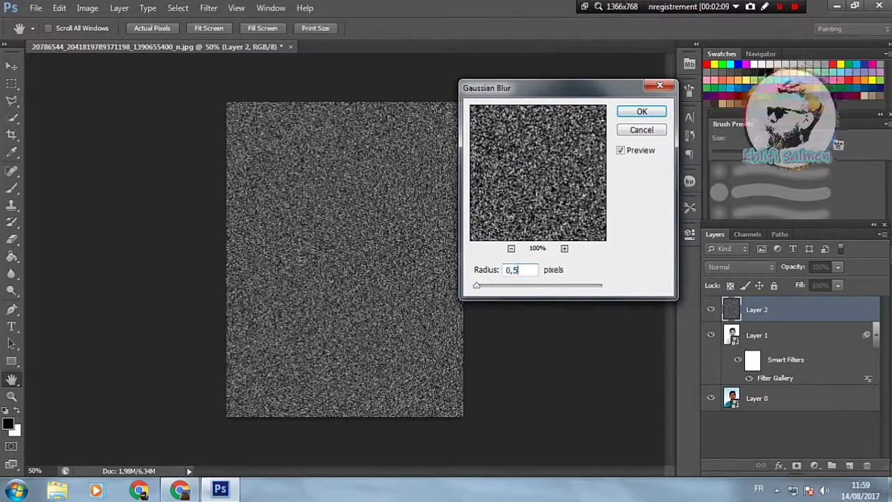
left_click(642, 112)
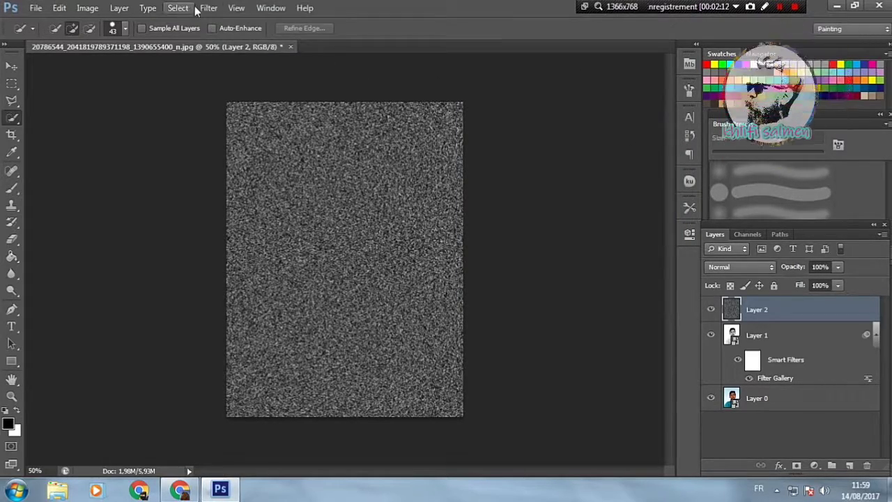
left_click(206, 8)
mouse_move(214, 141)
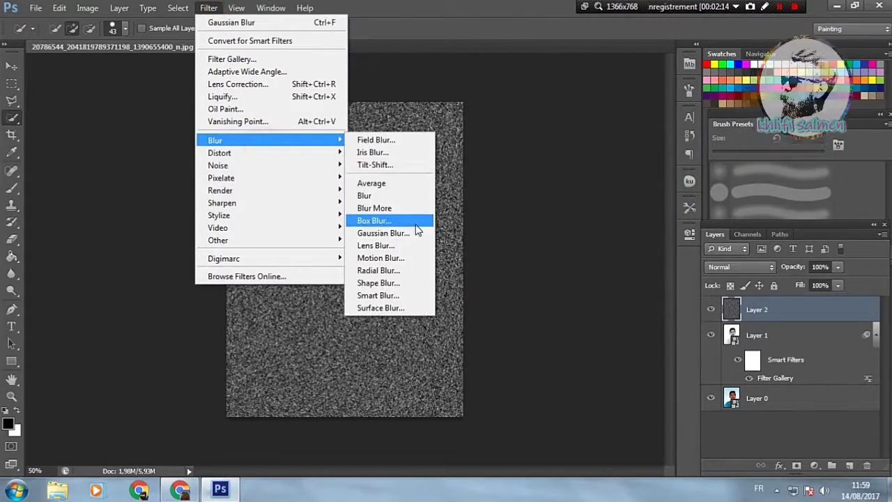
left_click(412, 232)
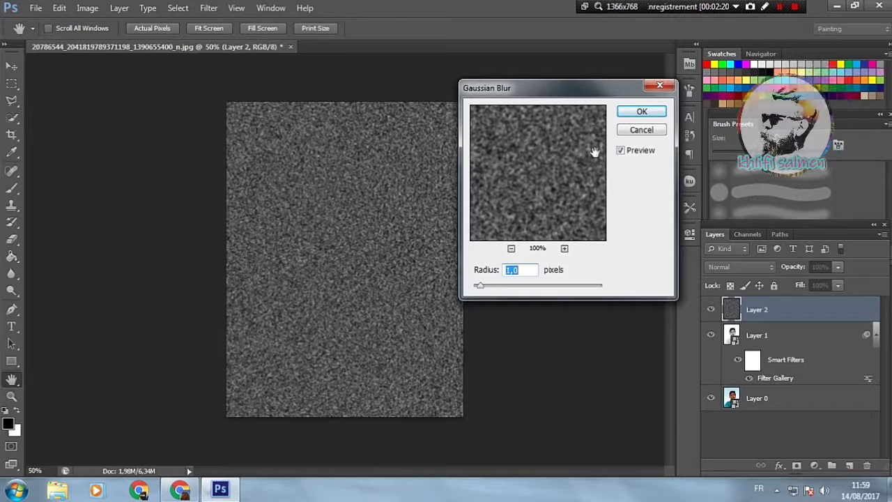
left_click(642, 130)
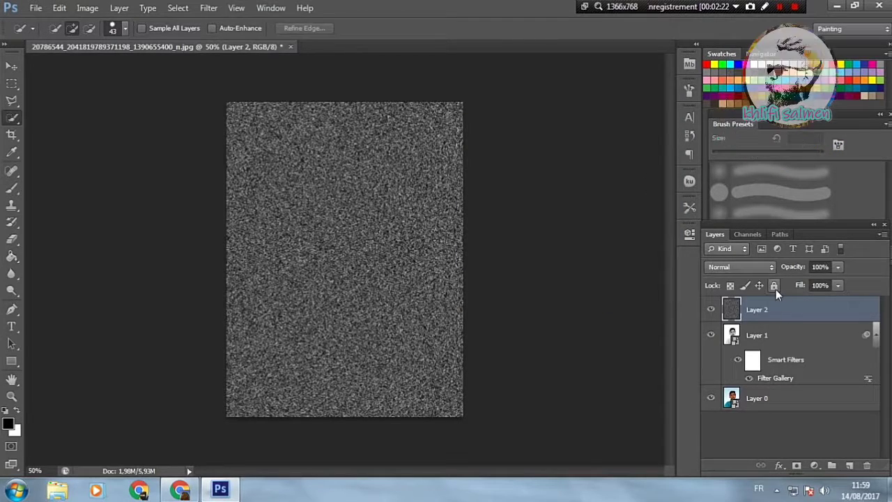
- Set Layer 2's Levels inputs to 140 and 142, leaving white specks on black
key("ctrl+l")
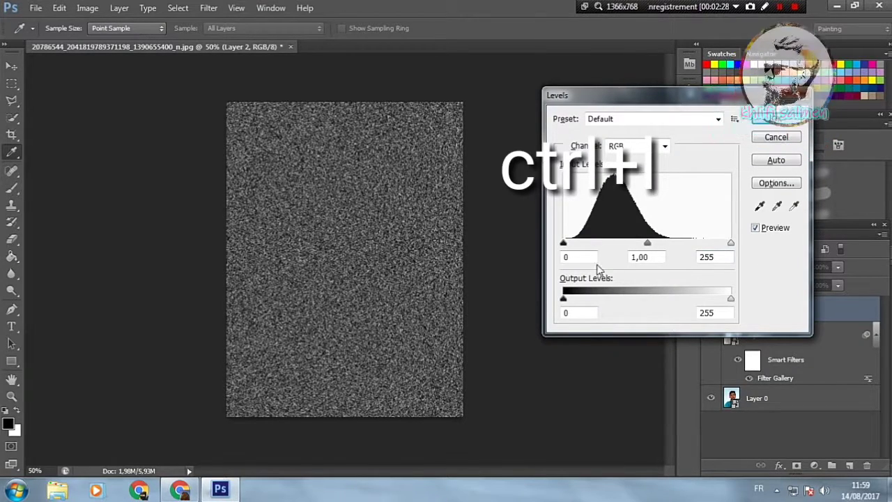
left_click(571, 257)
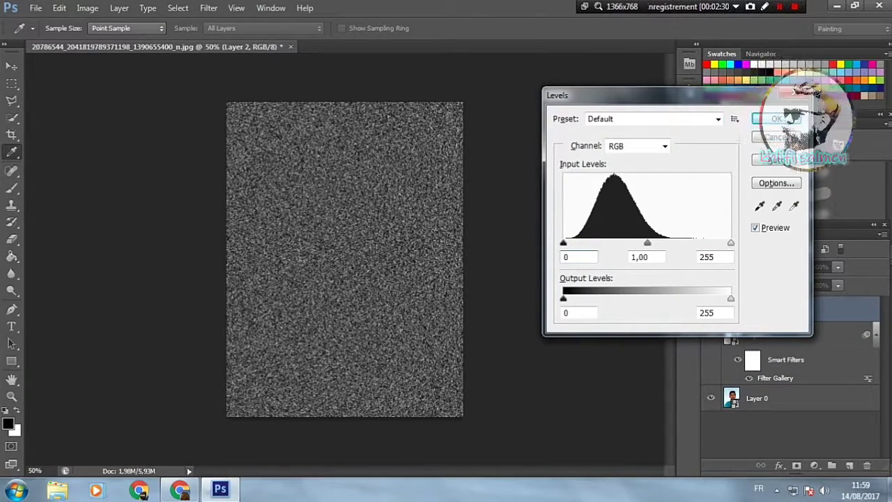
type("140")
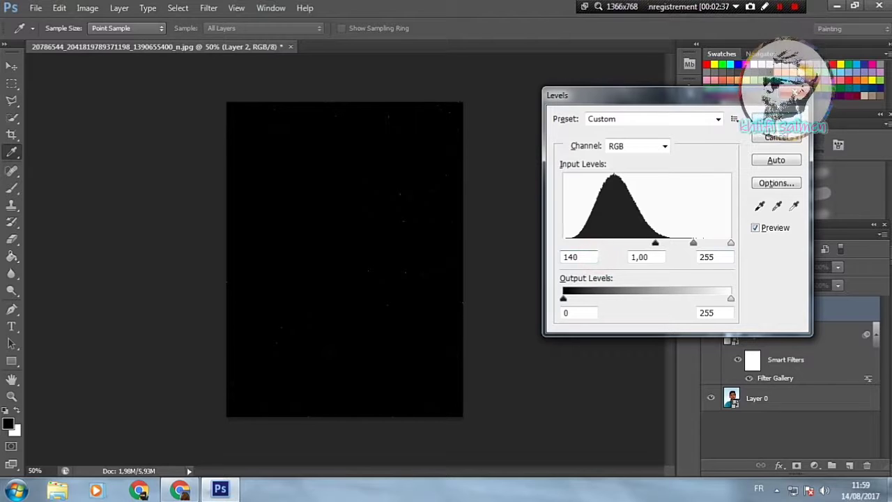
type("14")
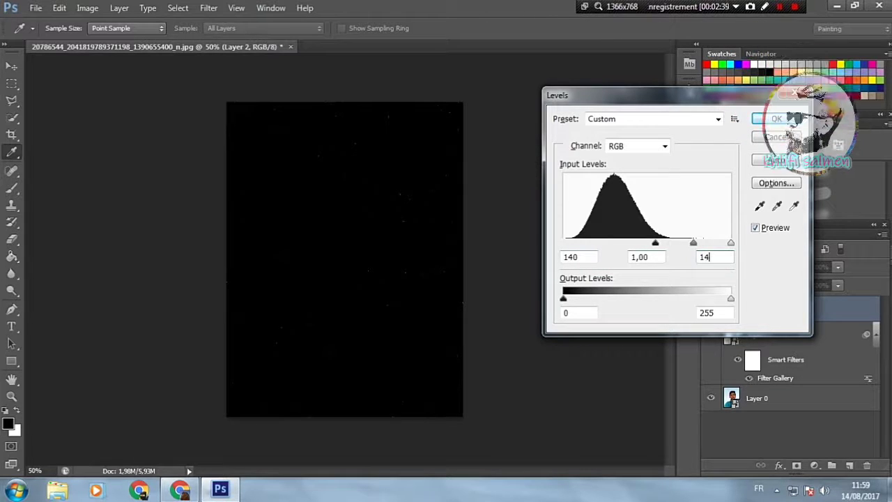
type("2")
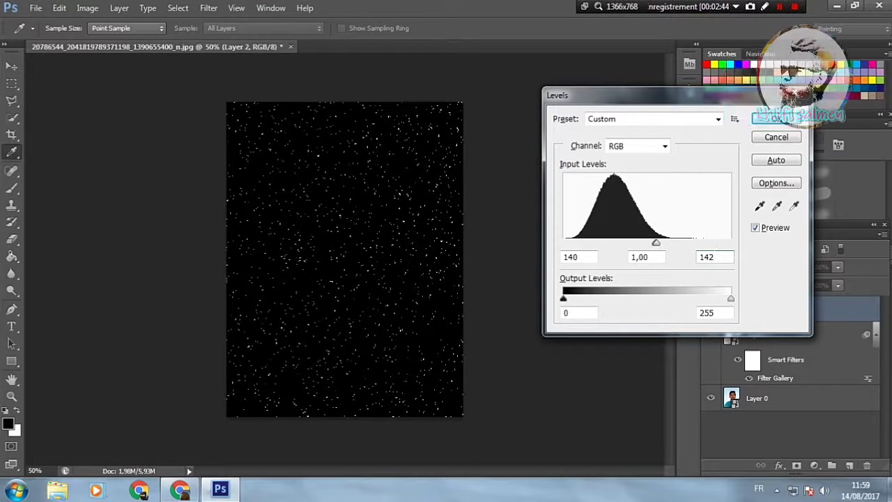
double_click(706, 257)
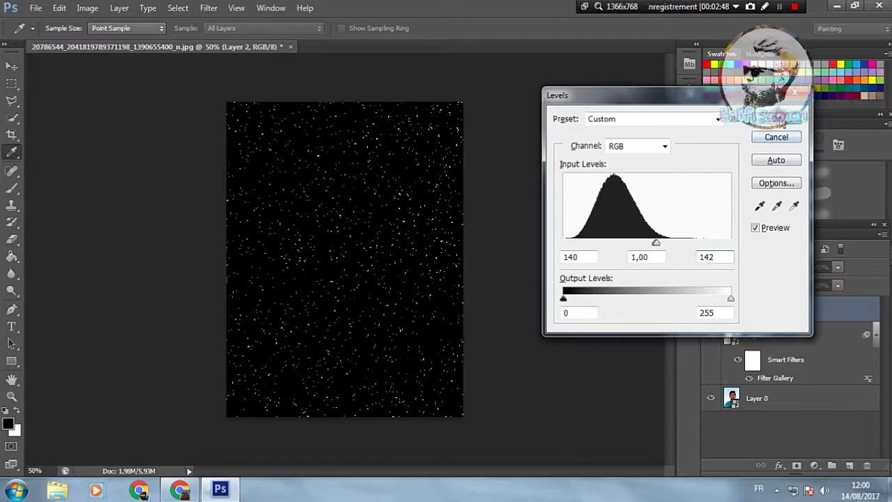
left_click(781, 116)
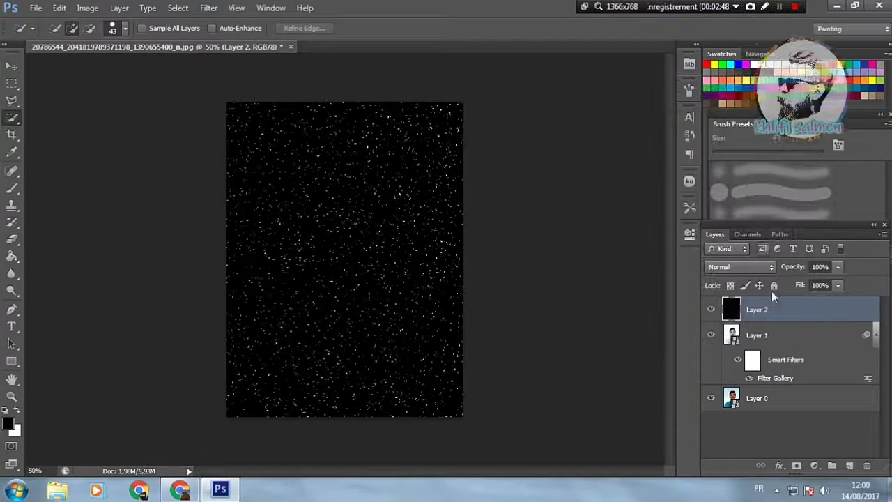
- Blur Layer 2's white specks with a 0.5-pixel Gaussian Blur, dismissing the range warning
left_click(209, 9)
mouse_move(214, 140)
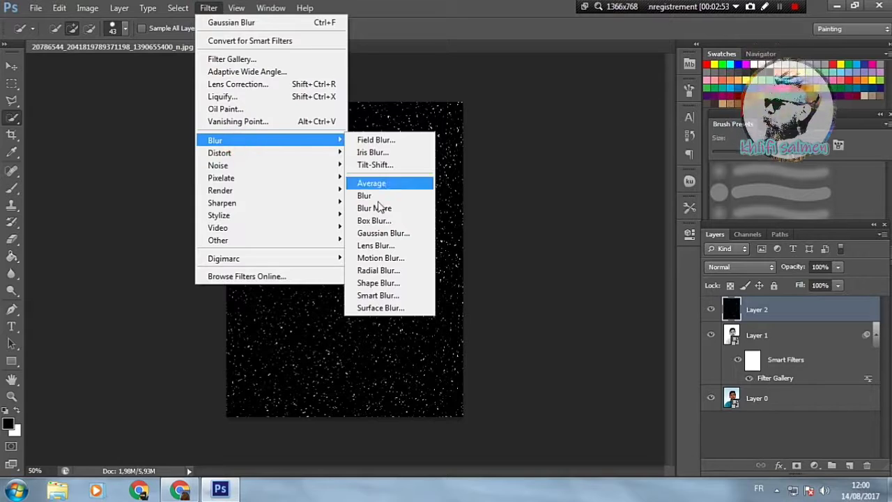
left_click(388, 233)
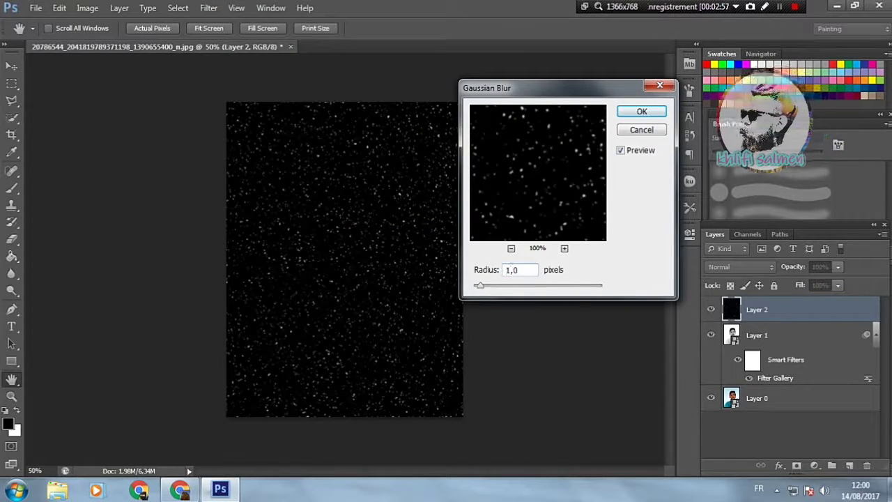
left_click(479, 271)
left_click(523, 269)
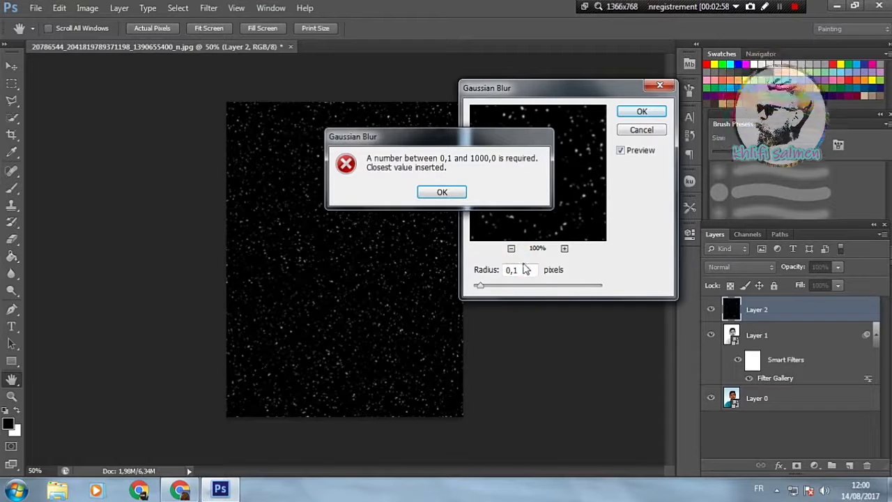
left_click(442, 192)
type(",5")
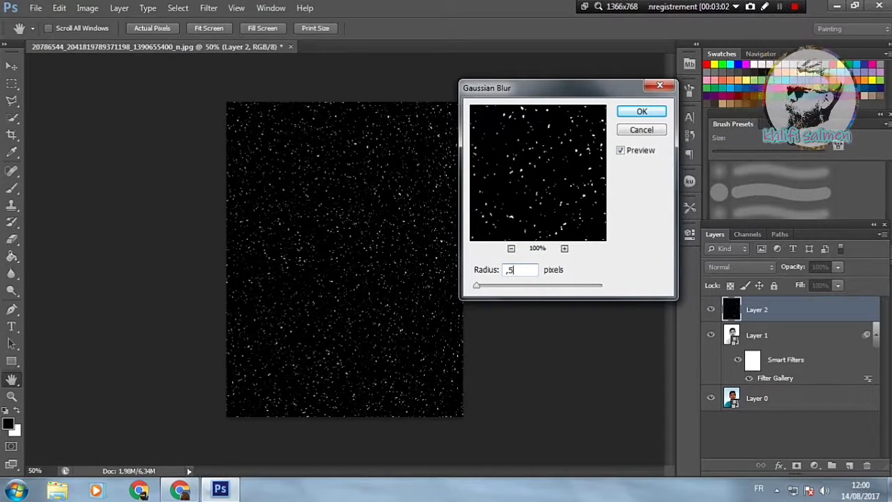
left_click(641, 112)
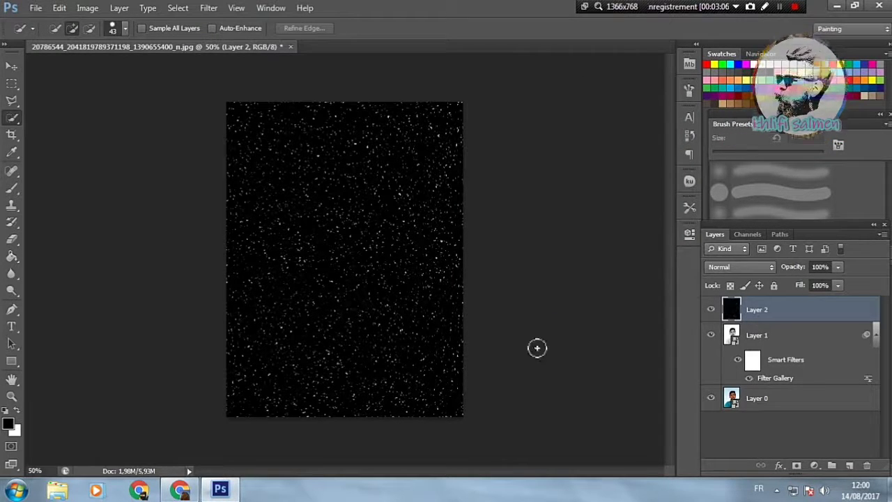
- Set Layer 2 to Screen blend mode and duplicate it
left_click(750, 268)
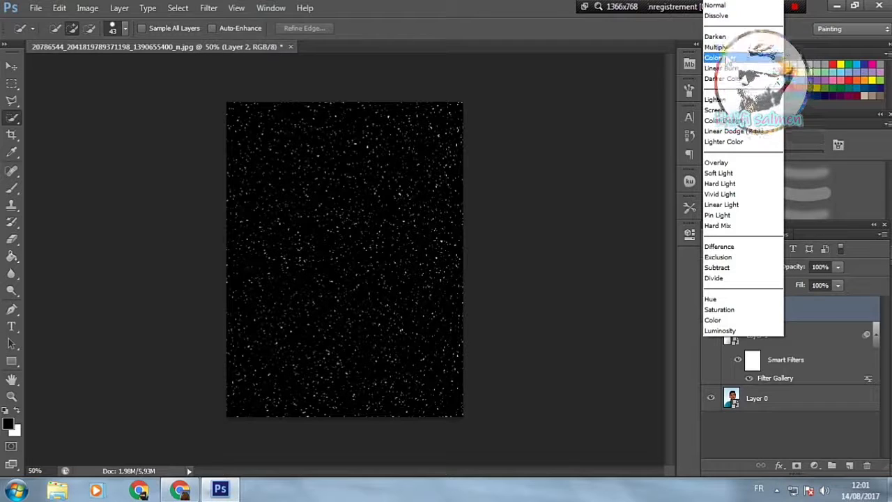
left_click(718, 110)
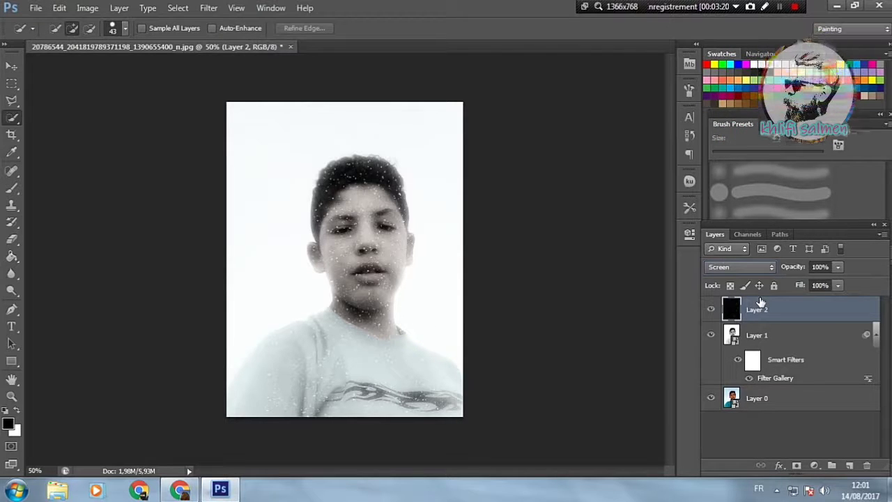
key("ctrl+j")
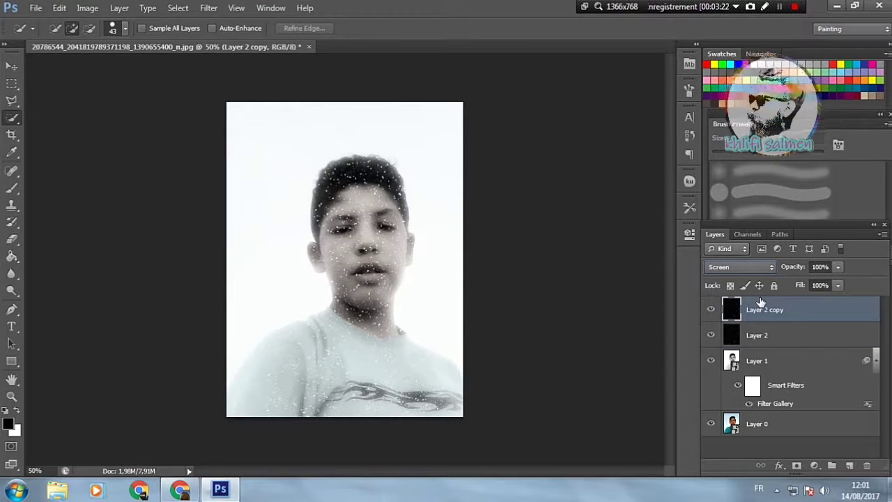
- Set the Layer 2 copy's opacity to 90%
left_click_drag(801, 269, 797, 271)
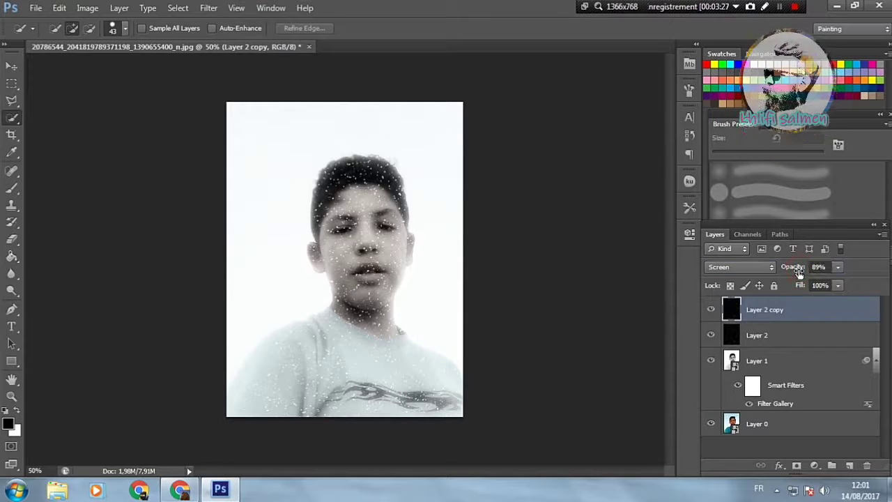
left_click(818, 267)
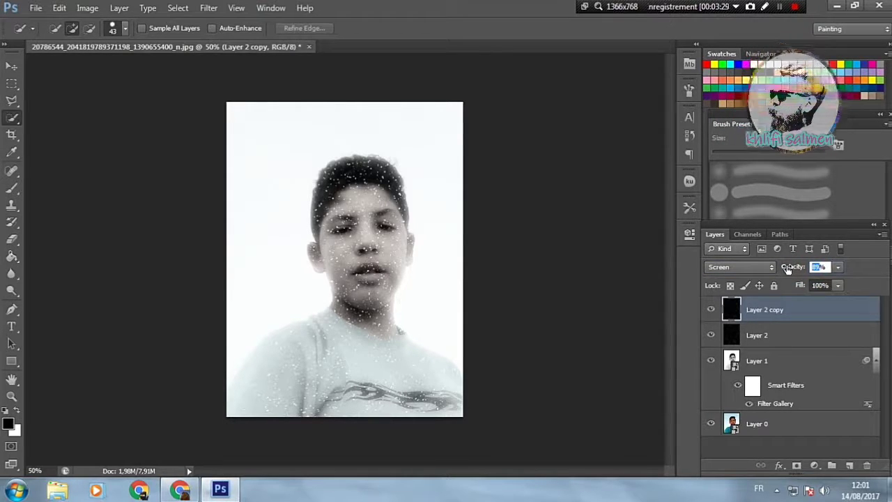
type("90")
left_click(87, 8)
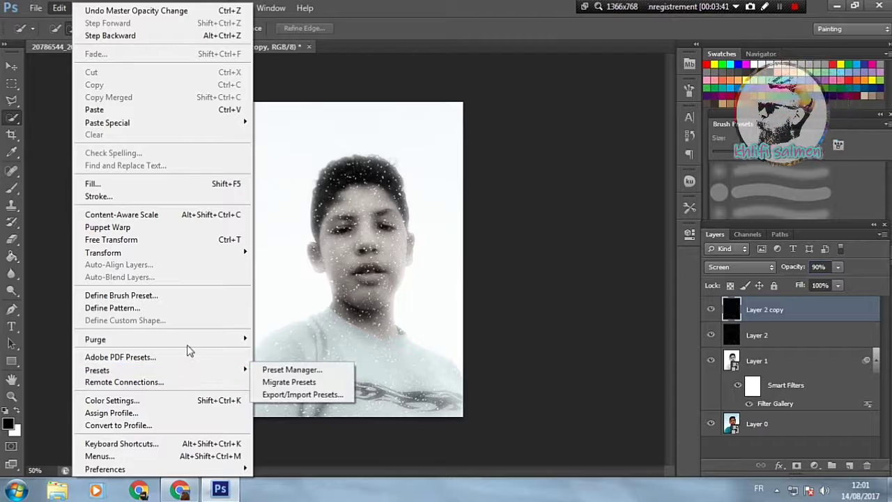
mouse_move(103, 252)
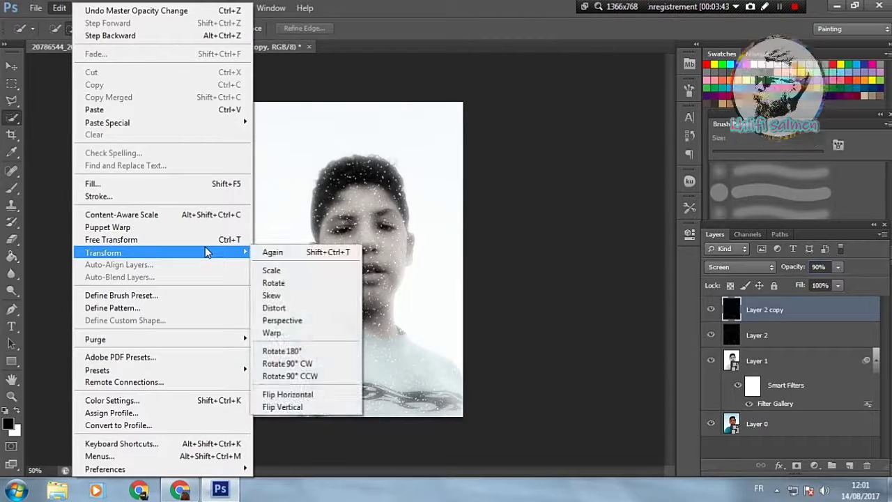
- Rotate the speckle copy layer 180°, cancelling an accidental New Document dialog
left_click(317, 350)
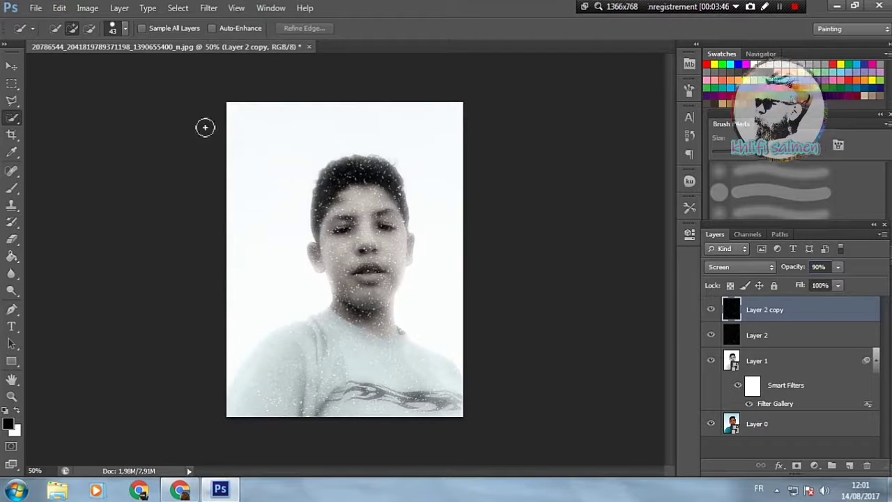
key("ctrl+n")
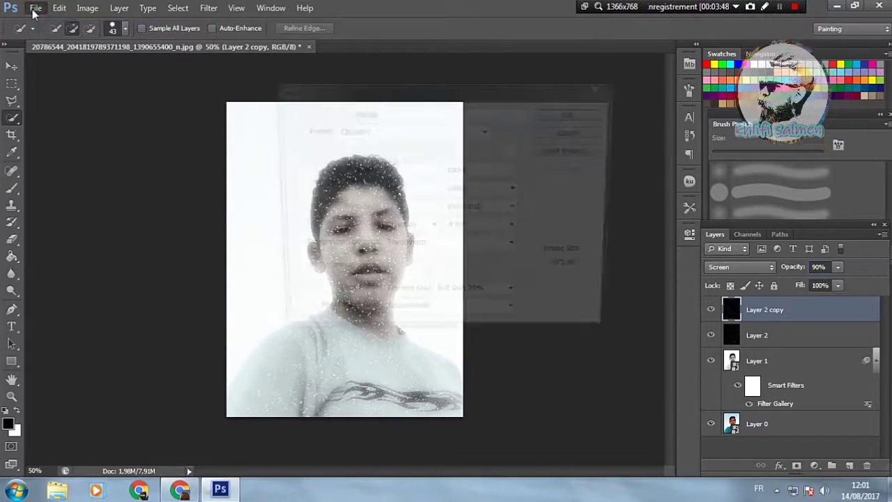
left_click(564, 135)
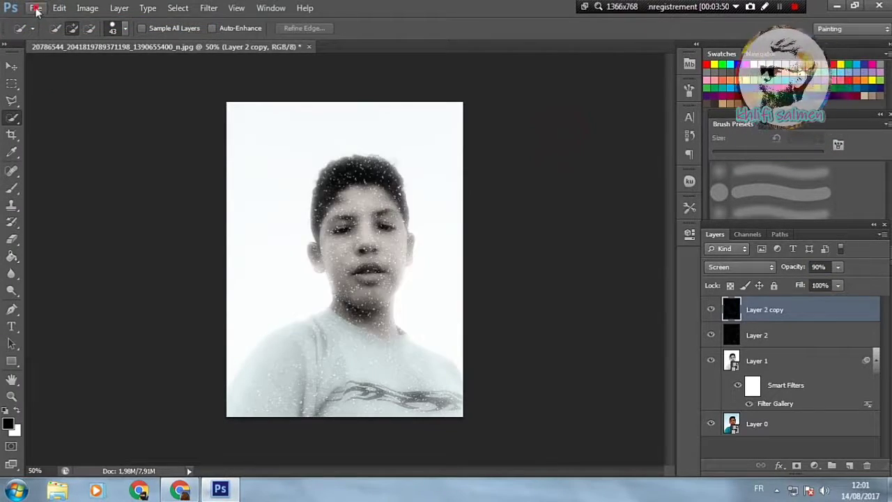
- Export the image via Save for Web as a JPEG named 'sow'
left_click(36, 8)
left_click(77, 190)
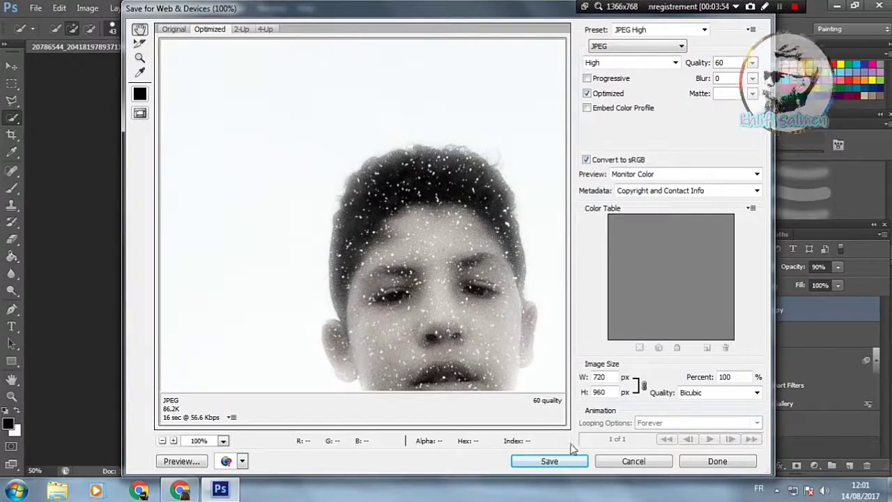
left_click(570, 462)
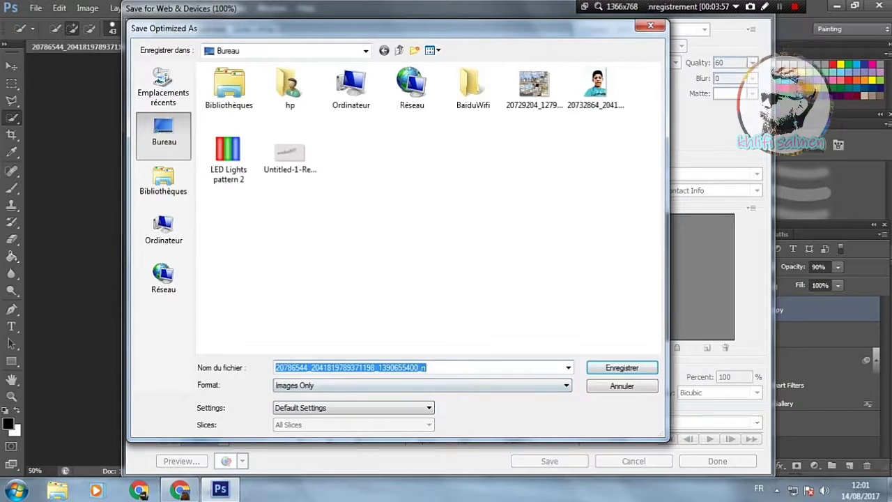
type("sow")
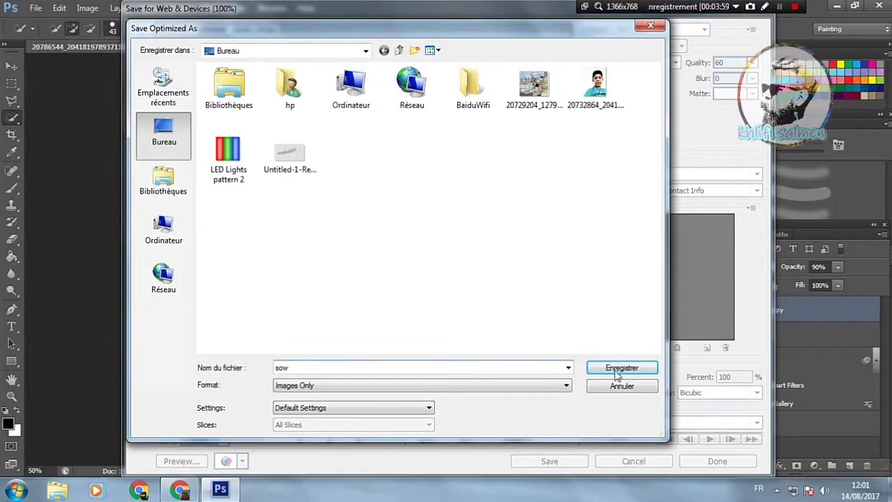
left_click(618, 374)
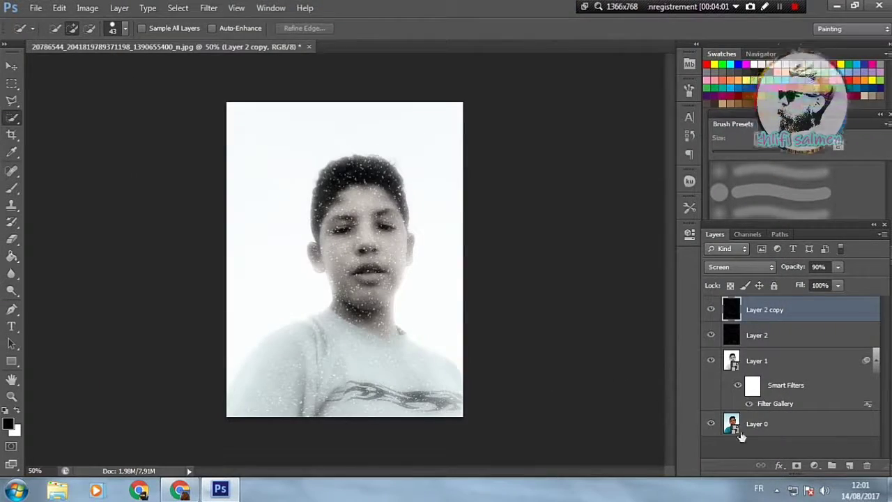